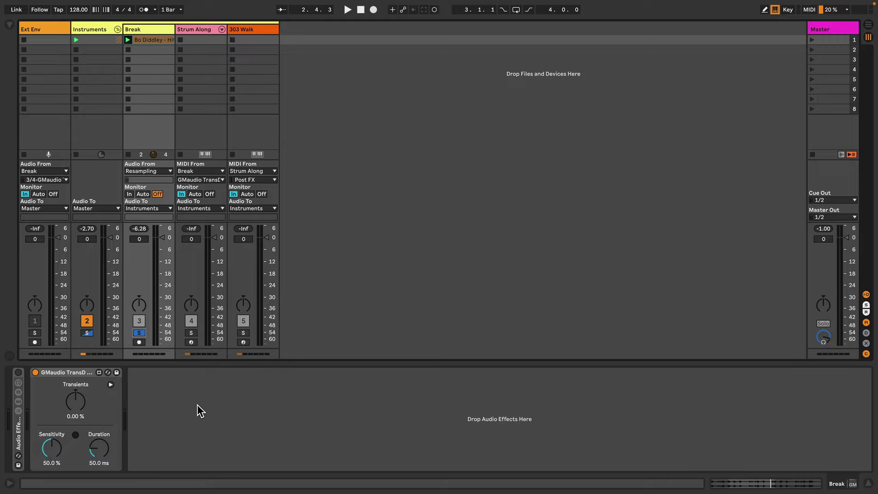
# Step: Play the Break loop once, then turn on the Info View for control help text
pyautogui.press('space')
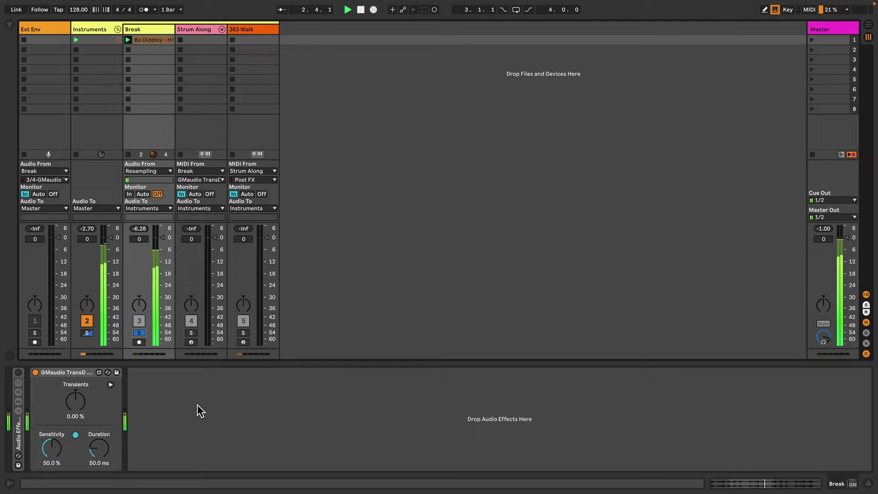
pyautogui.press('space')
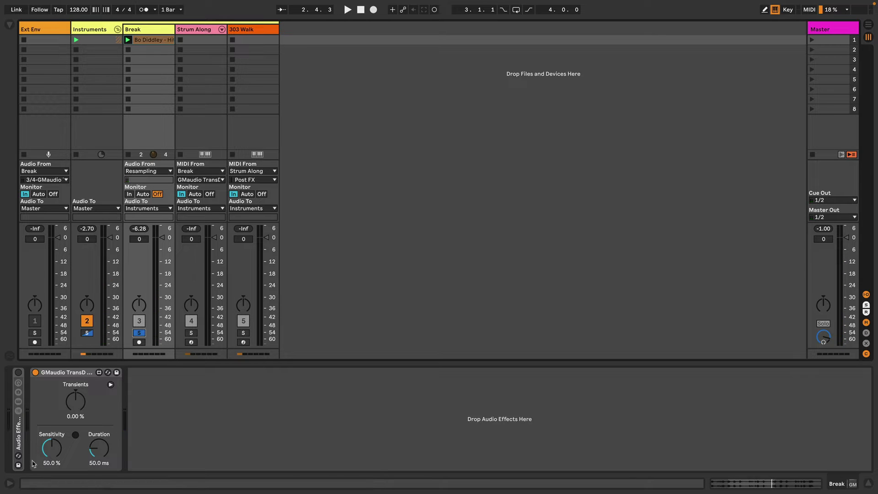
pyautogui.click(10, 483)
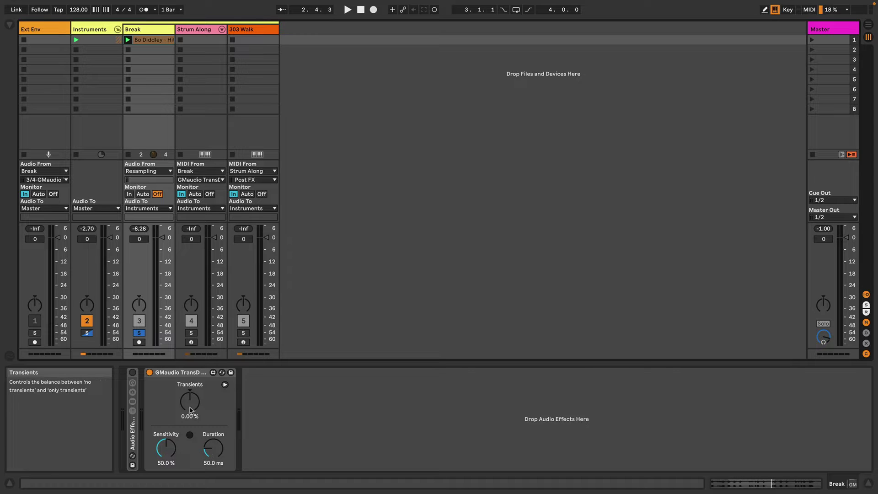
# Step: Turn Transients up to 100 % and play the Break to hear only its attacks
pyautogui.moveTo(190, 406); pyautogui.dragTo(190, 383)
pyautogui.press('space')
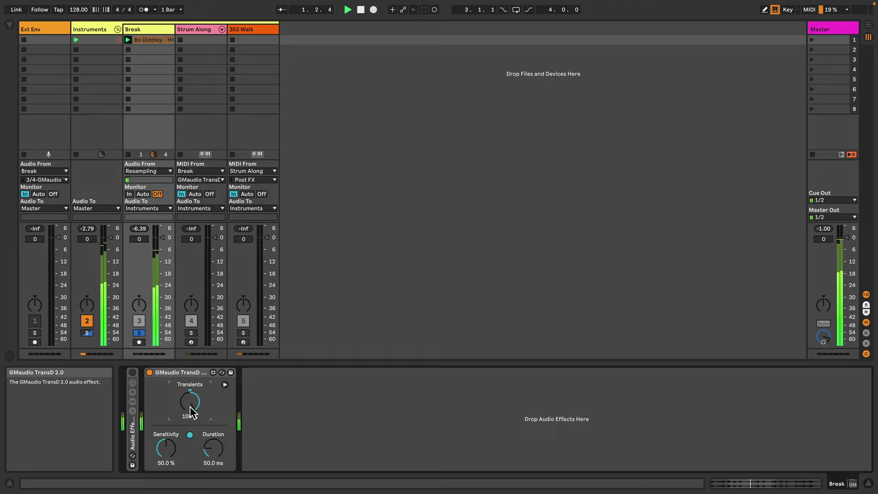
pyautogui.press('space')
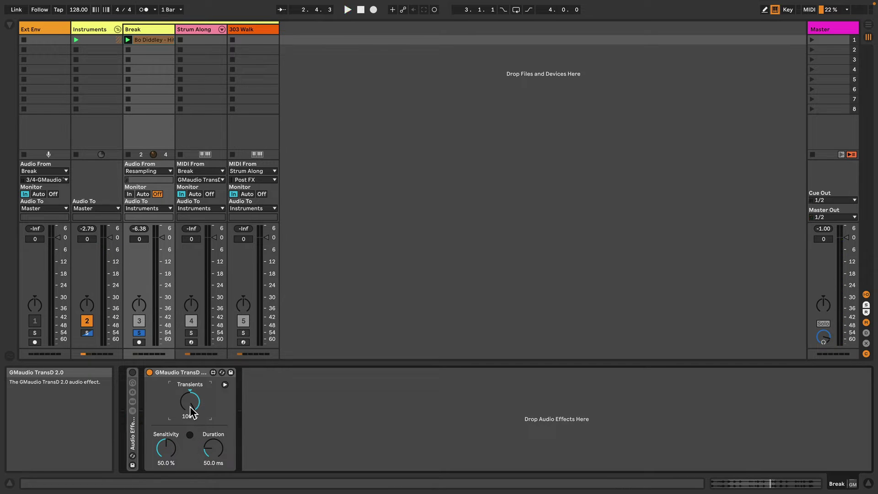
pyautogui.press('space')
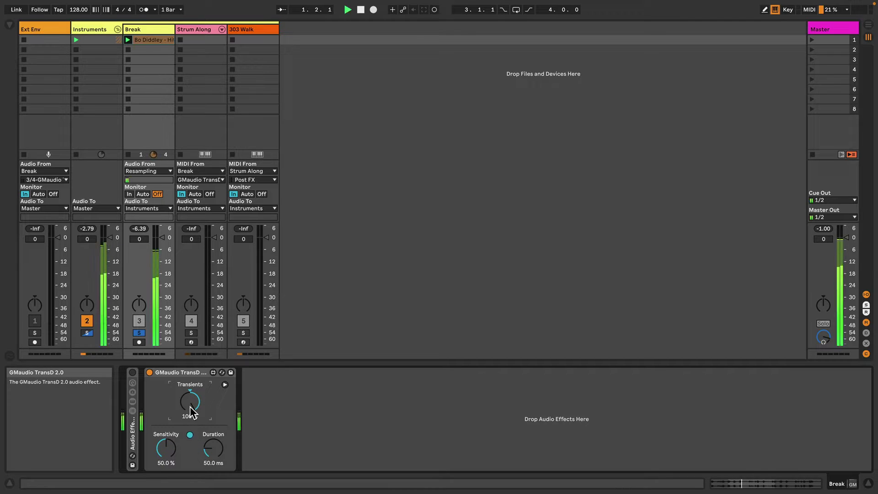
pyautogui.press('space')
# Step: Turn Transients down to -100 % and listen to the transient-free Break
pyautogui.moveTo(189, 406); pyautogui.dragTo(190, 491)
pyautogui.press('space')
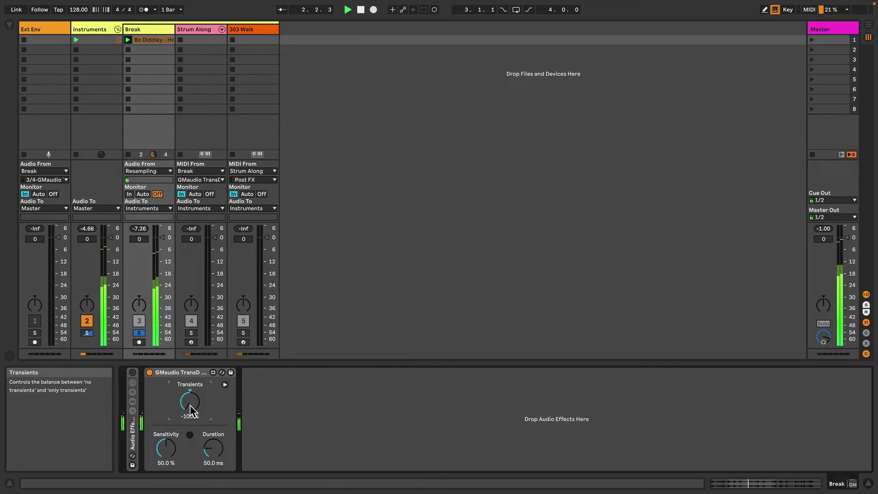
pyautogui.press('space')
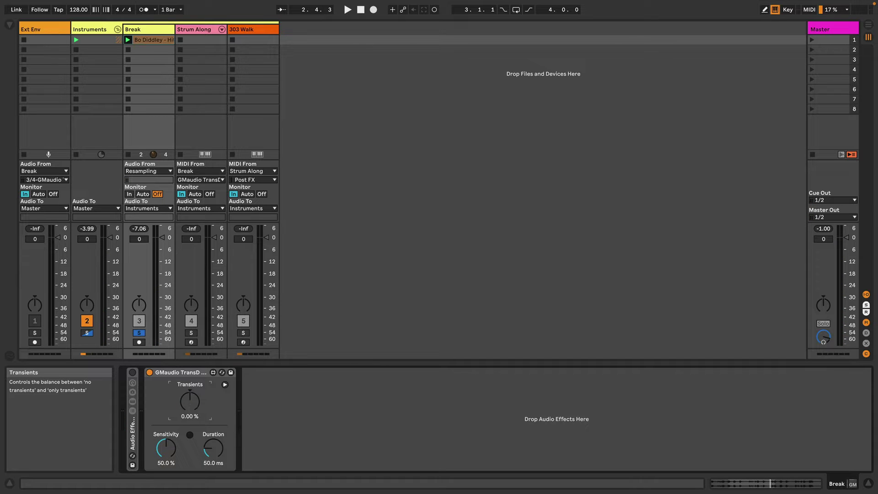
# Step: Raise Transients to 48.8 % and play the Break to hear that blend
pyautogui.moveTo(189, 401)
pyautogui.mouseDown()
pyautogui.moveTo(189, 393)
pyautogui.moveTo(191, 404)
pyautogui.mouseUp()
pyautogui.press('space')
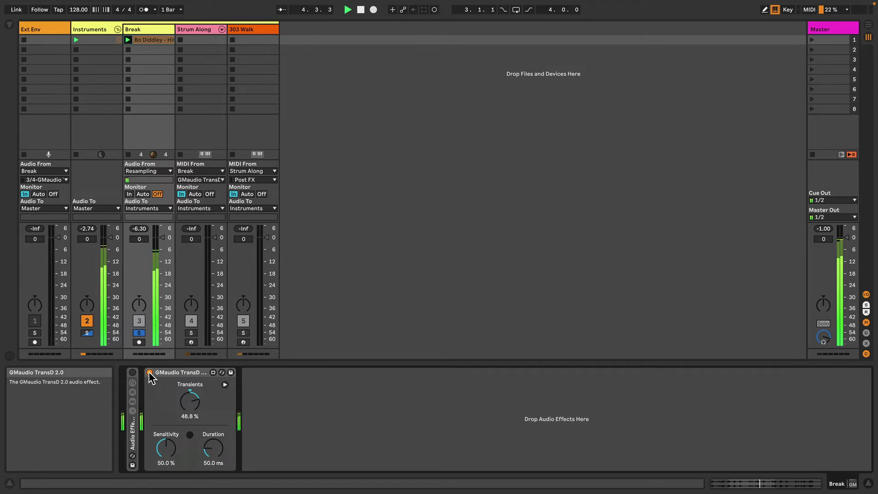
pyautogui.press('space')
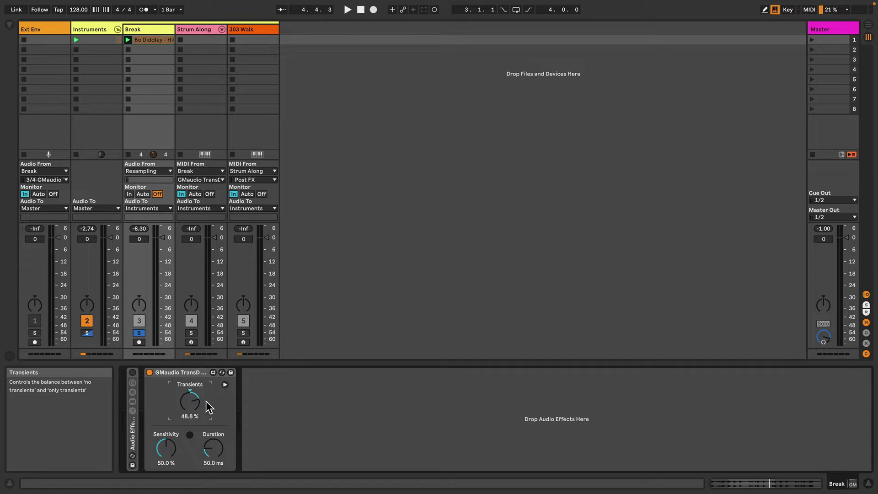
# Step: With Transients at 100 %, lower Sensitivity to about 35.8 % while listening, then reset it to 50 %
pyautogui.moveTo(194, 407); pyautogui.dragTo(193, 375)
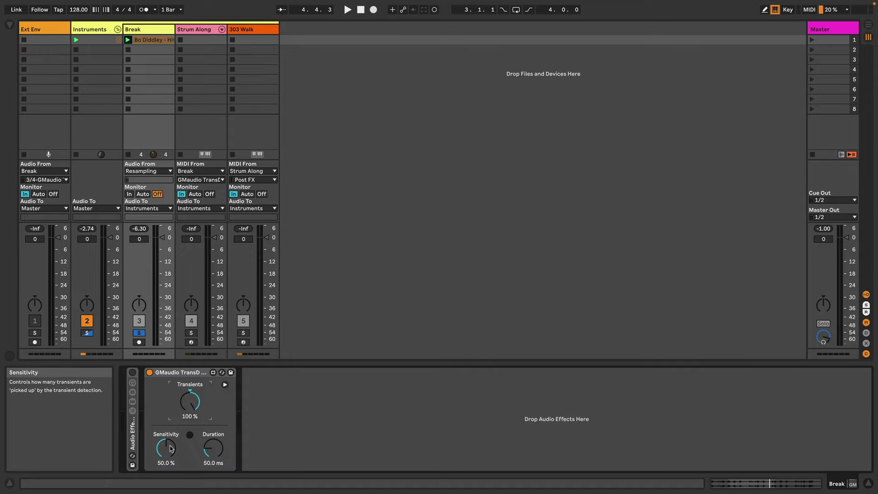
pyautogui.press('space')
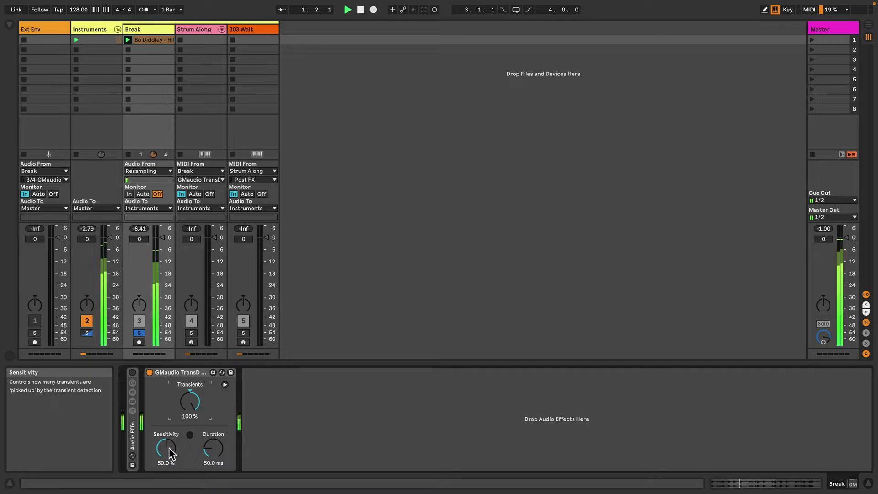
pyautogui.moveTo(169, 448)
pyautogui.mouseDown()
pyautogui.moveTo(169, 469)
pyautogui.moveTo(168, 431)
pyautogui.mouseUp()
pyautogui.moveTo(169, 432); pyautogui.dragTo(170, 454)
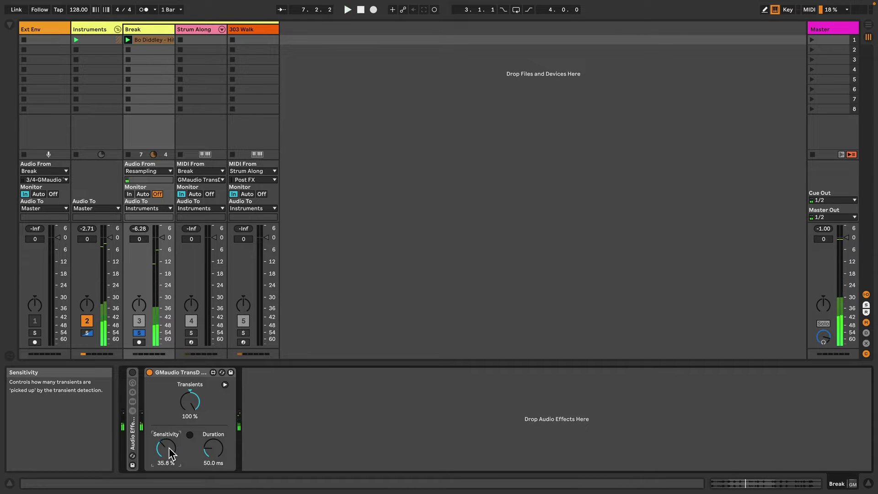
pyautogui.press('space')
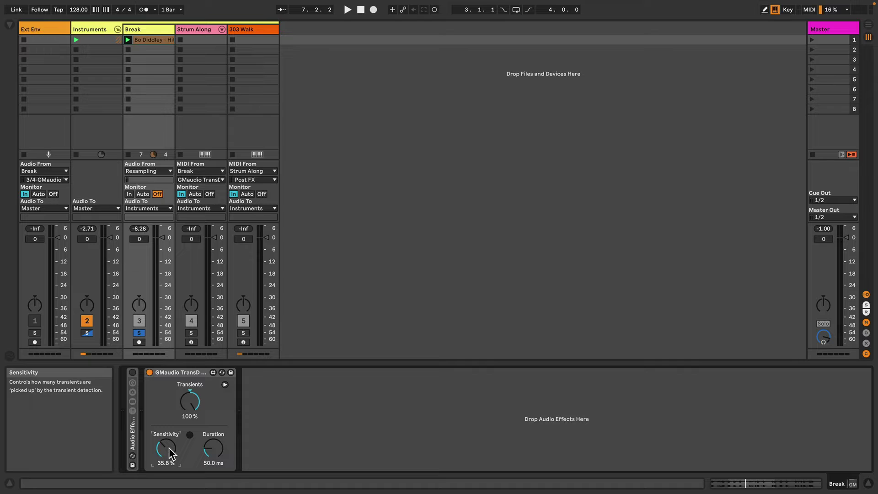
pyautogui.press('Delete')
# Step: Audition different Duration values during playback, reset Duration to 50 ms, and set Transients to 52 %
pyautogui.press('space')
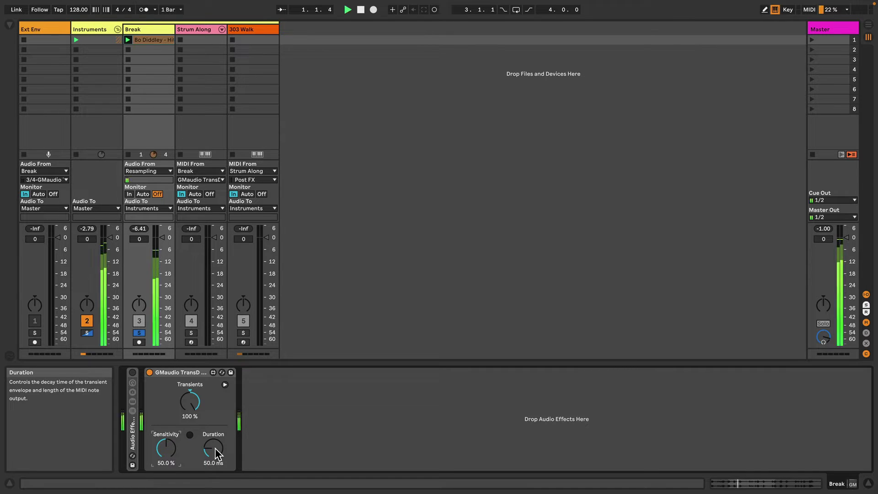
pyautogui.moveTo(215, 448)
pyautogui.mouseDown()
pyautogui.moveTo(215, 412)
pyautogui.moveTo(215, 448)
pyautogui.mouseUp()
pyautogui.press('space')
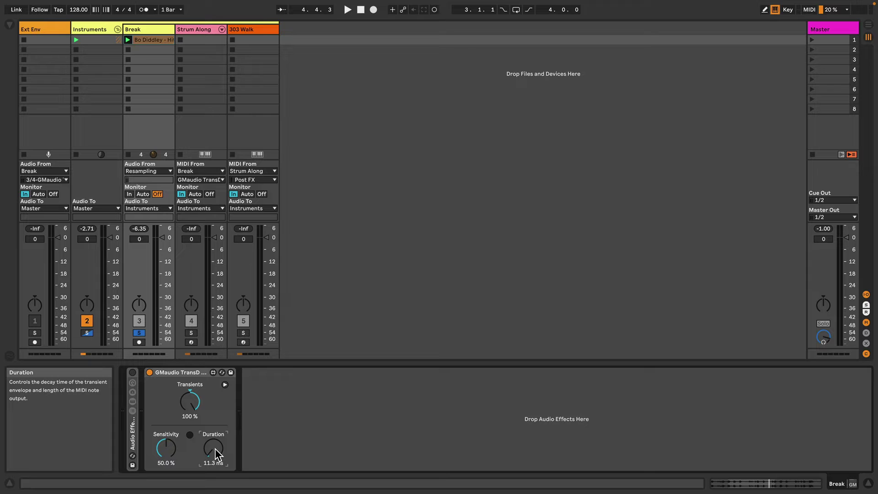
pyautogui.press('Delete')
pyautogui.moveTo(194, 405); pyautogui.dragTo(193, 427)
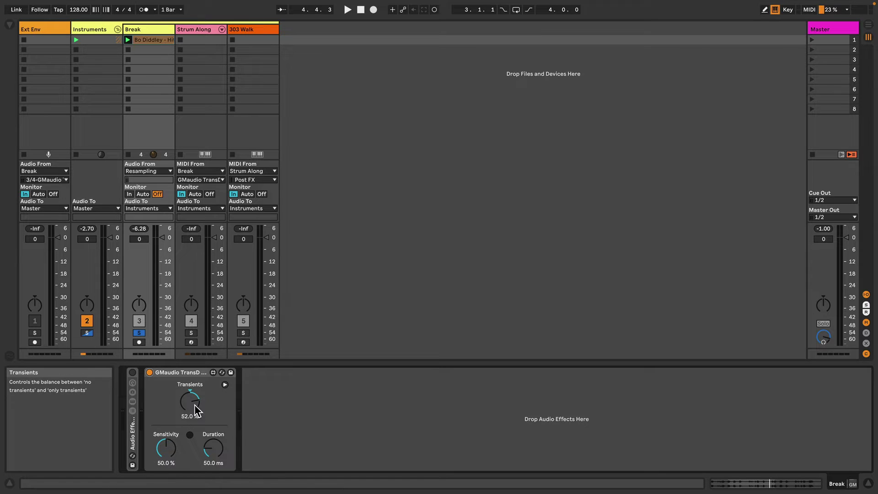
# Step: Unfold TransD to show its Sidechain, MIDI Output (C3, velocity 100) and Ext. Env settings
pyautogui.click(225, 384)
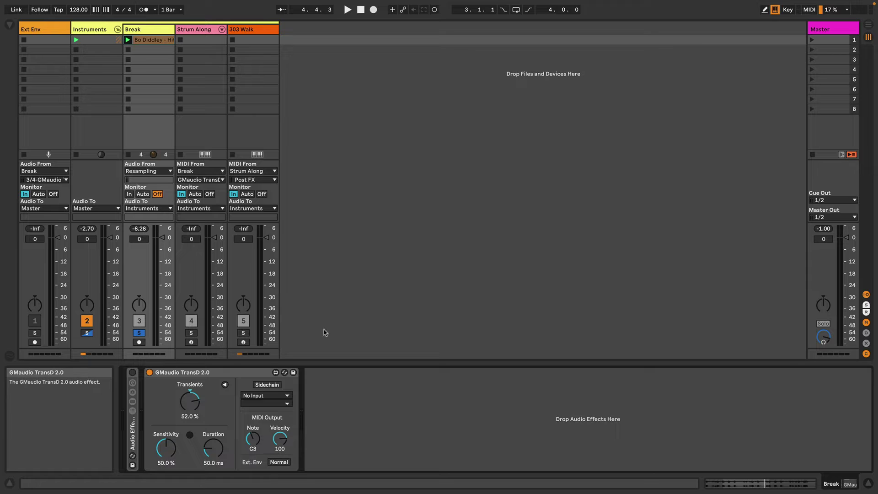
# Step: Add a 6 Audio track fed from Break's 3/4-GMaudio TransD 2.0 tap, then show 303 Walk's devices
pyautogui.rightClick(321, 130)
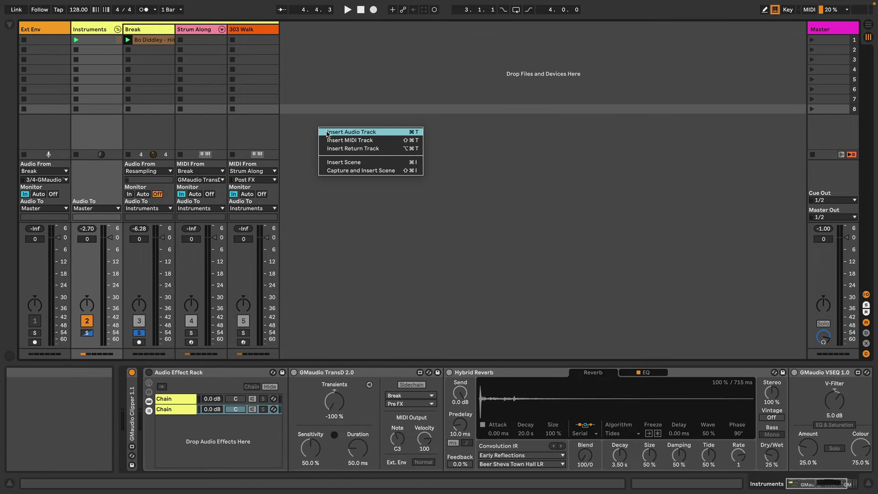
pyautogui.click(323, 132)
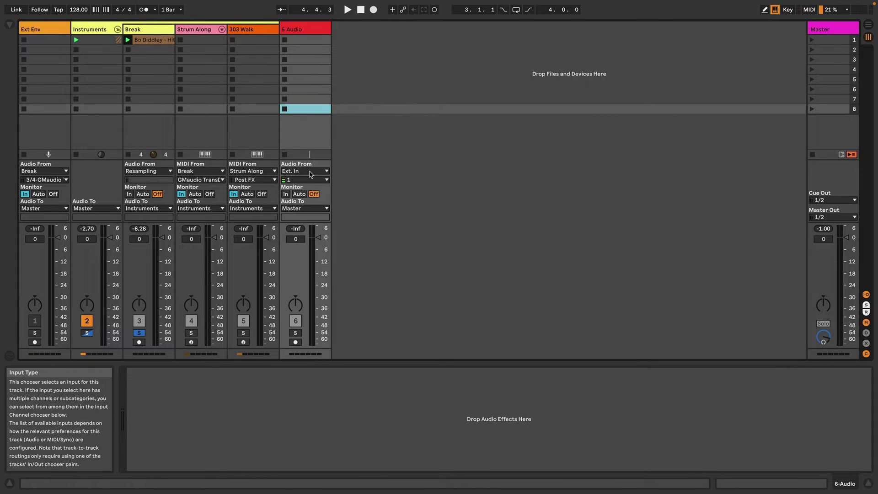
pyautogui.click(310, 171)
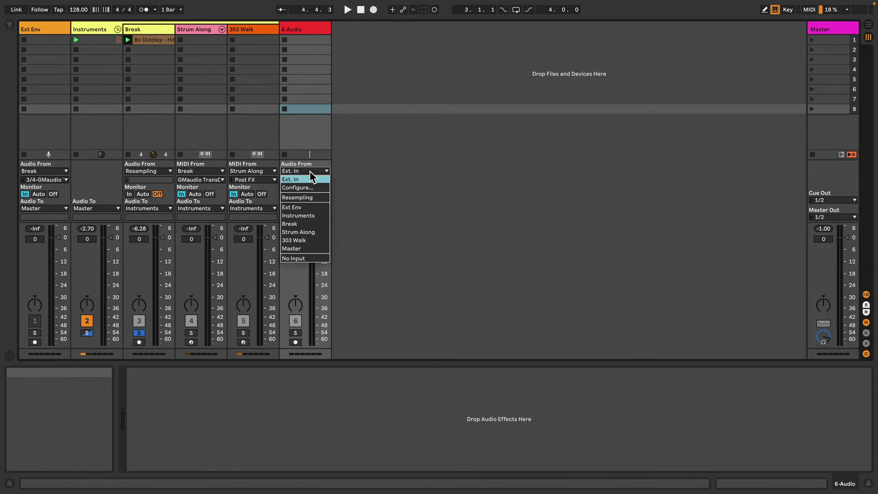
pyautogui.click(309, 223)
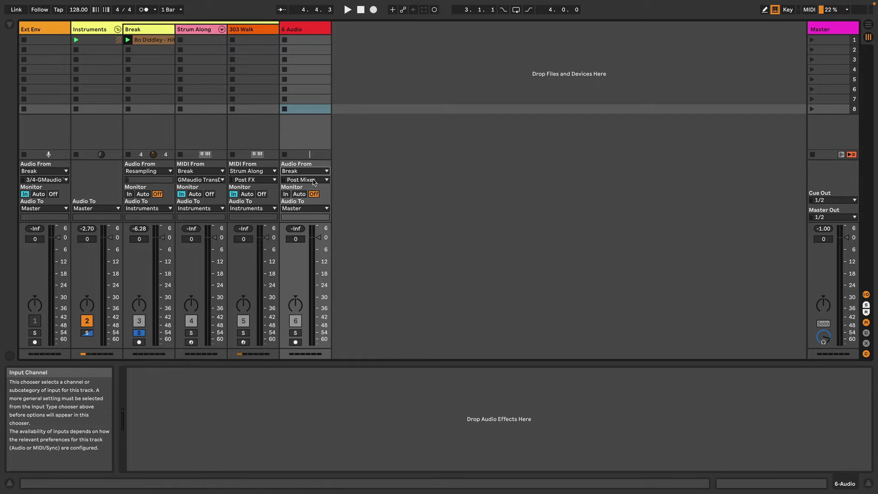
pyautogui.click(314, 180)
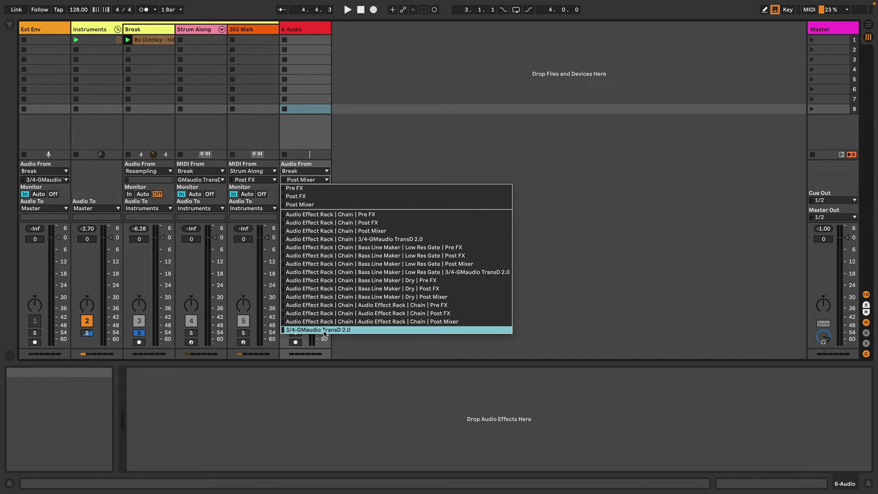
pyautogui.click(324, 332)
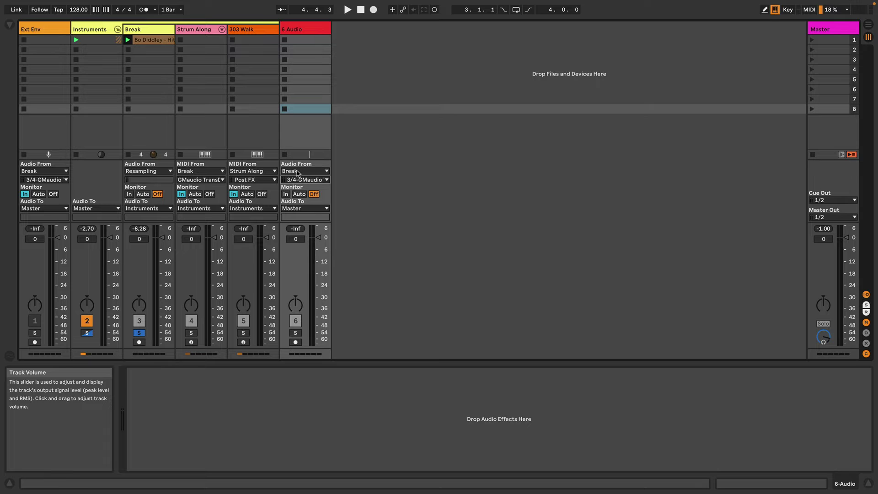
pyautogui.click(257, 31)
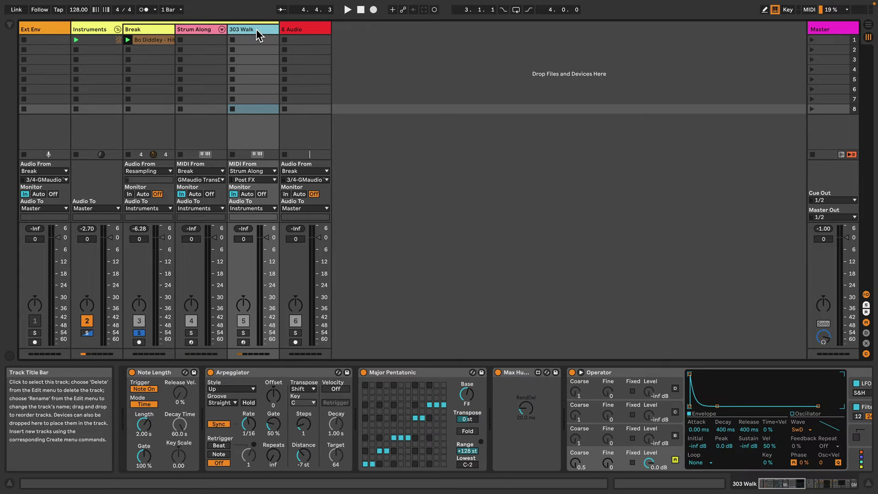
# Step: Remove the 6 Audio track from the set
pyautogui.scroll(-10, 533, 429)
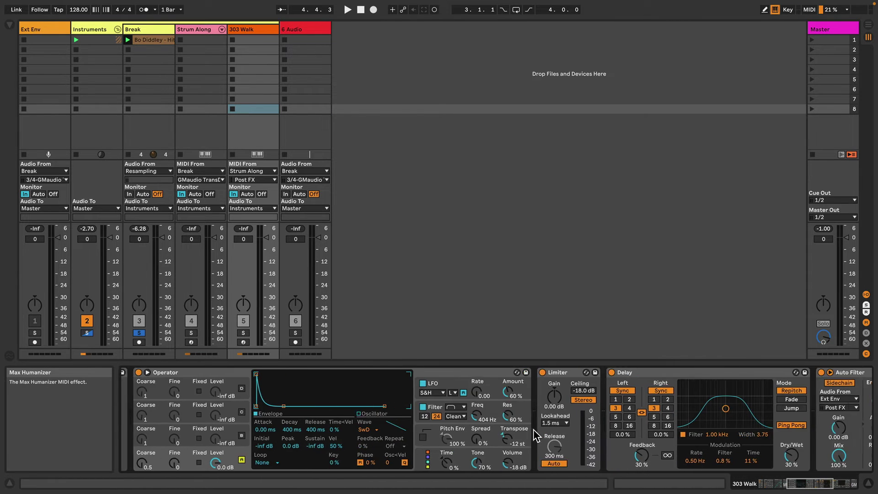
pyautogui.scroll(-10, 533, 429)
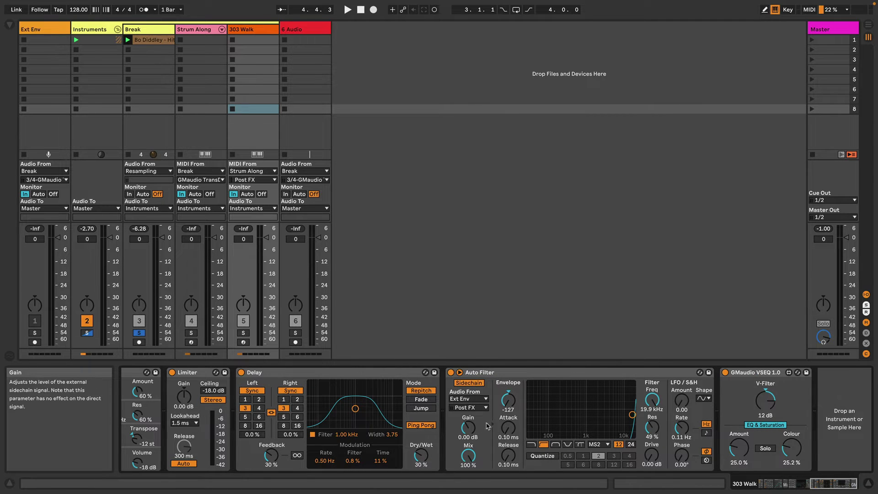
pyautogui.hotkey('ctrl', 'z')
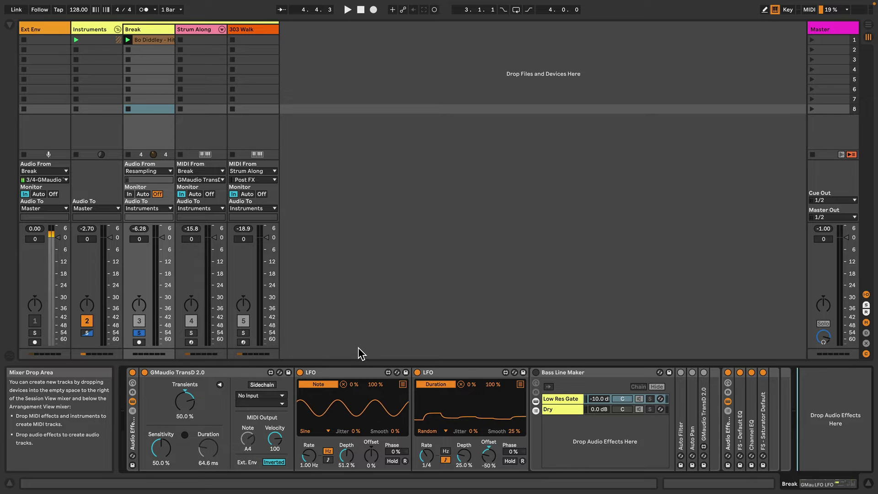
# Step: Show Strum Along's Major Pentatonic, Operator and Grain Delay chain and scroll through it
pyautogui.click(202, 31)
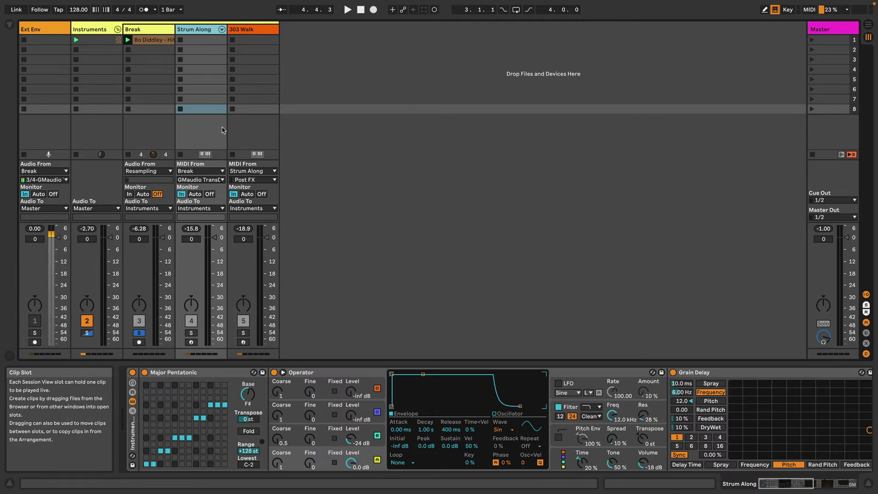
pyautogui.hscroll(2, 271, 458)
pyautogui.hscroll(10, 272, 459)
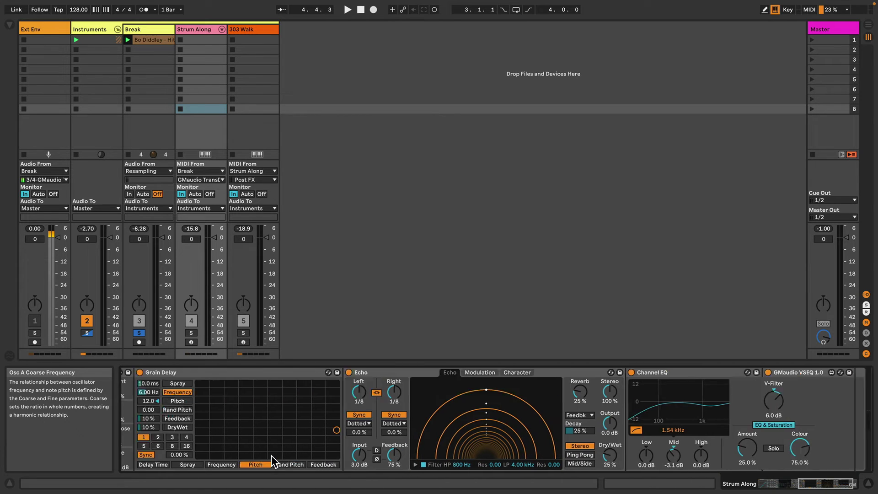
pyautogui.hscroll(-10, 273, 460)
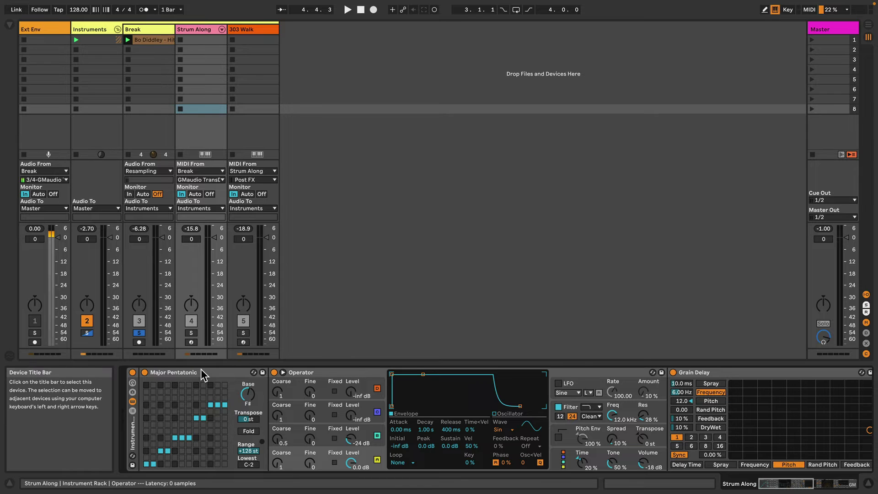
# Step: Confirm Strum Along's MIDI comes from Break's first TransD chain, then show Break's devices
pyautogui.click(199, 172)
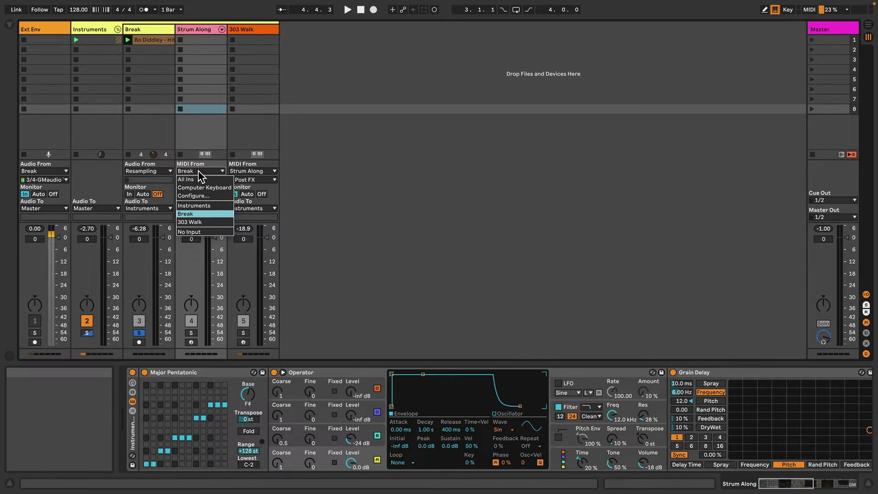
pyautogui.click(200, 172)
pyautogui.click(201, 179)
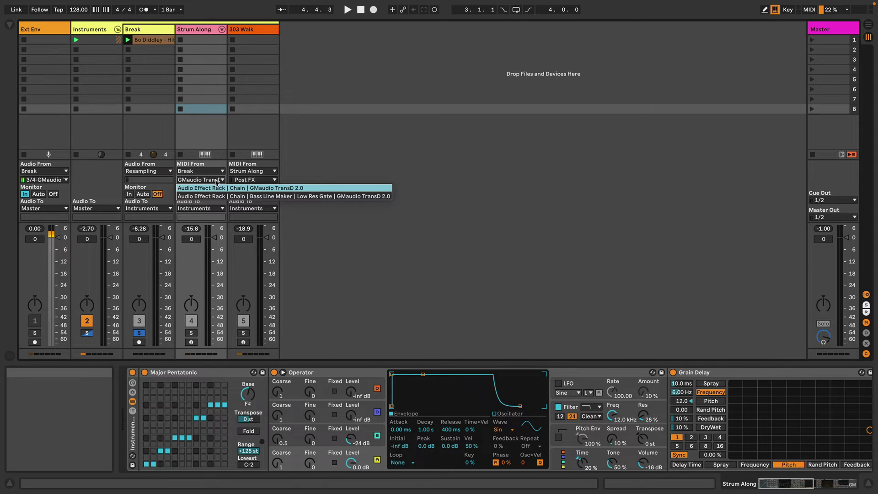
pyautogui.click(217, 188)
pyautogui.click(158, 31)
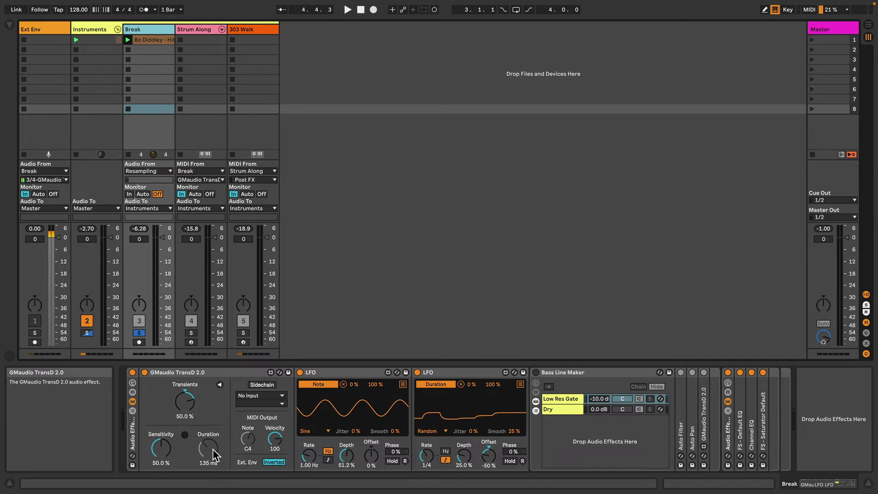
# Step: Unsolo Break, play the set with 303 Walk muted, and briefly solo Strum Along
pyautogui.click(139, 332)
pyautogui.press('space')
pyautogui.click(243, 320)
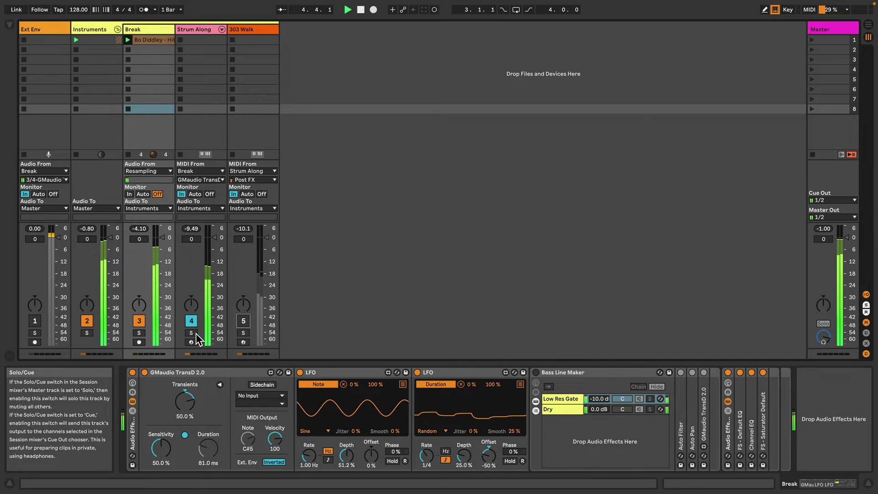
pyautogui.click(192, 332)
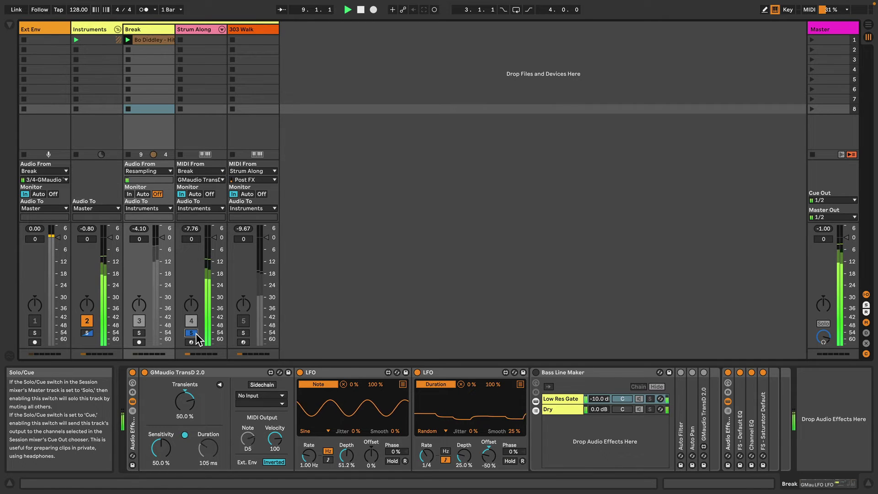
pyautogui.click(196, 333)
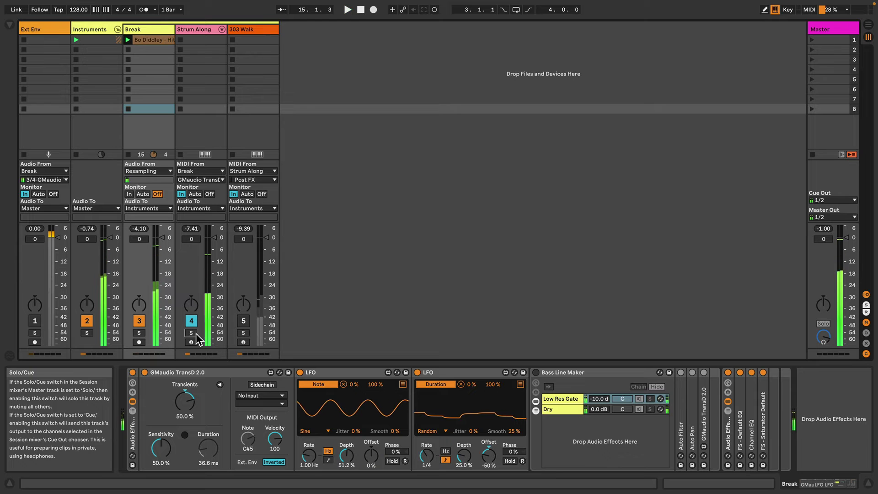
# Step: Show the 303 Walk track's devices and scroll across its chain
pyautogui.click(254, 29)
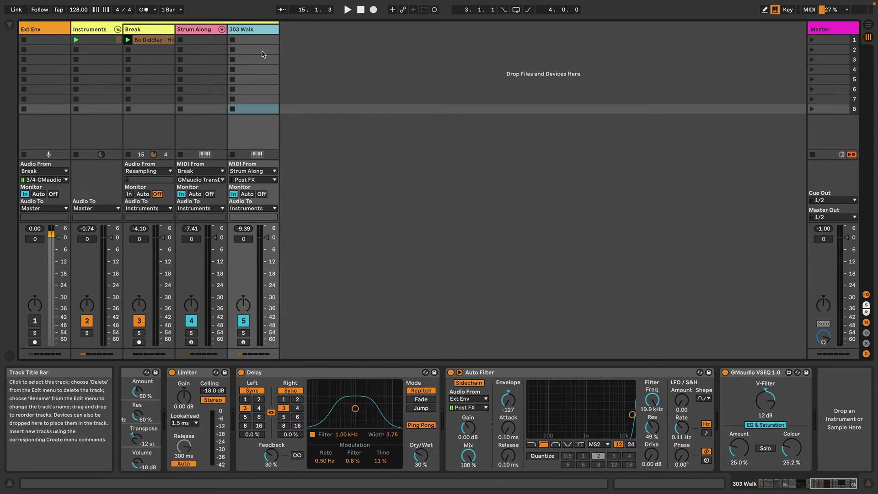
pyautogui.hscroll(-10, 344, 415)
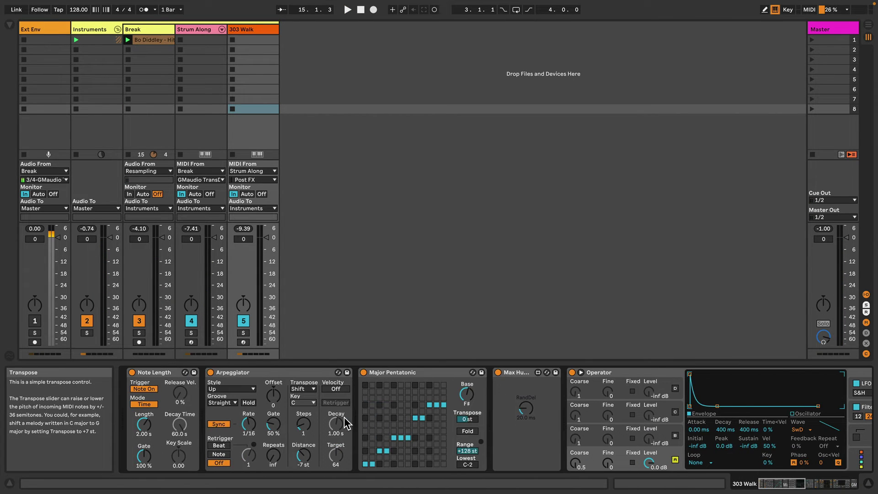
pyautogui.hscroll(10, 344, 416)
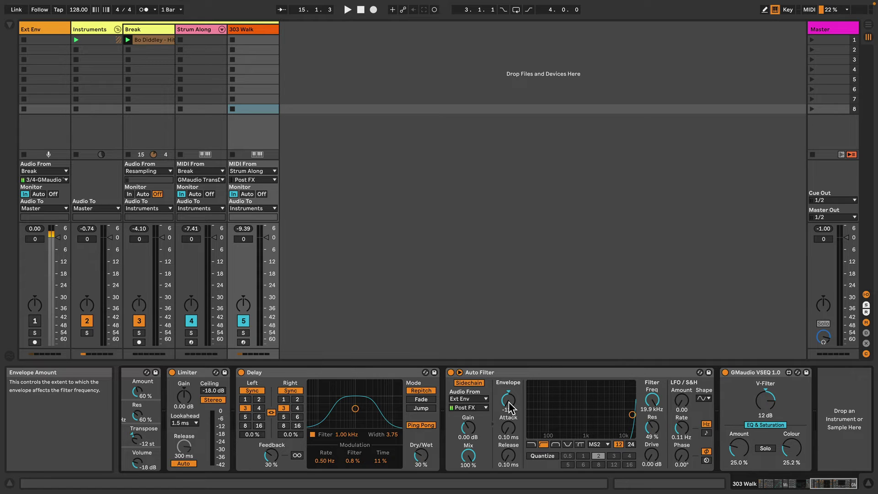
# Step: Play the set, mute Break, solo then unsolo 303 Walk, and unmute Break
pyautogui.press('space')
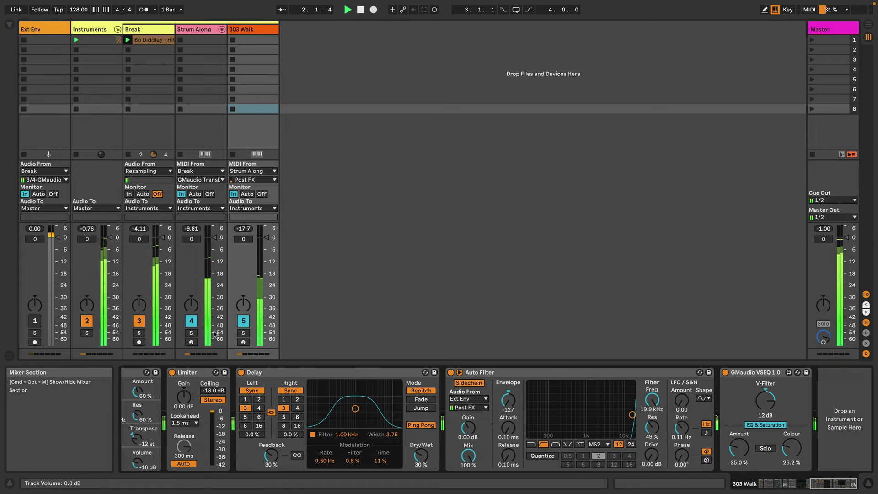
pyautogui.click(140, 321)
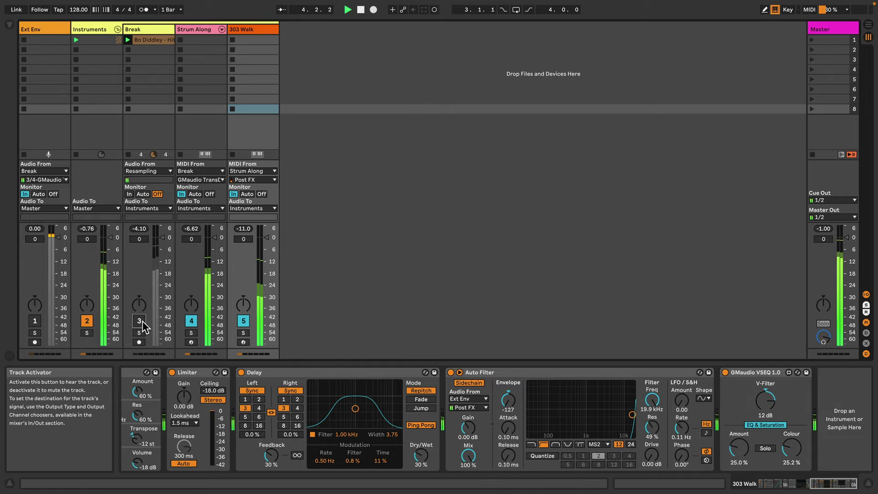
pyautogui.click(243, 333)
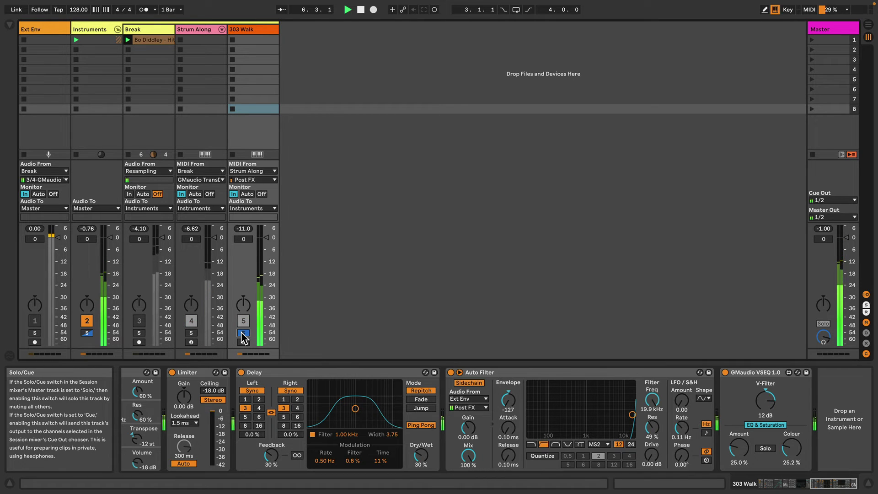
pyautogui.click(243, 333)
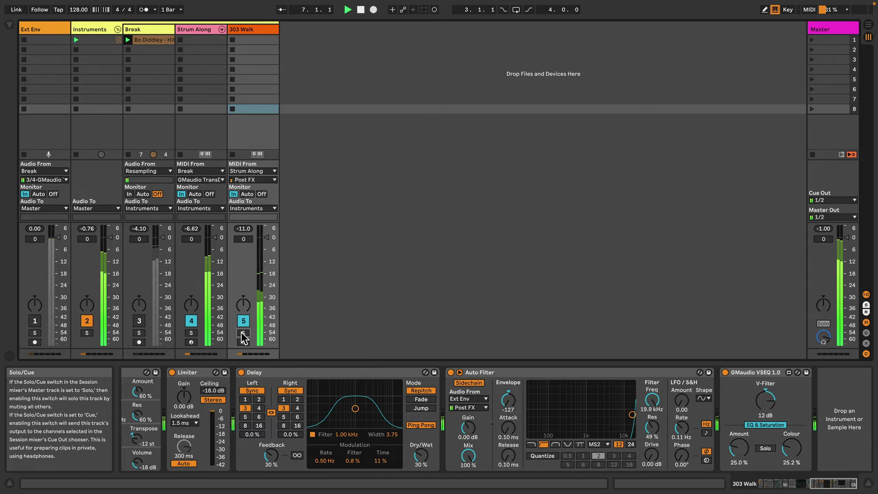
pyautogui.click(139, 320)
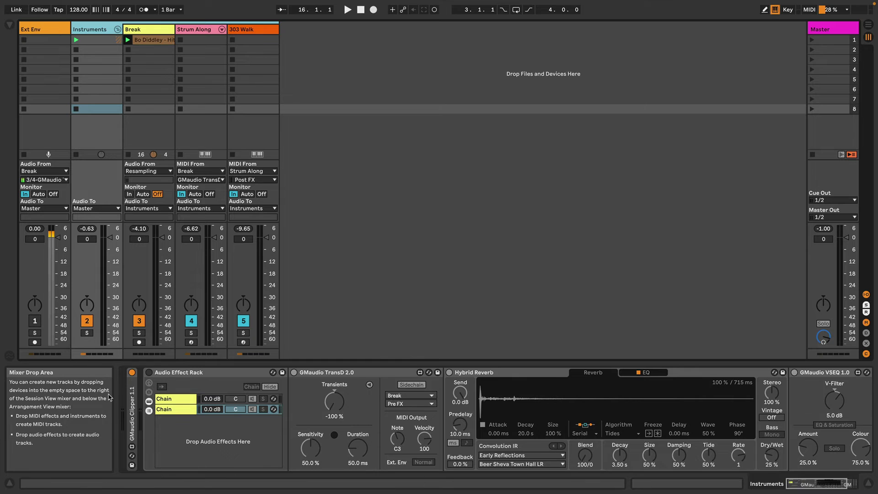
# Step: Re-enable the Audio Effect Rack, select the first chain's TransD, and dismiss its menu without grouping
pyautogui.click(148, 372)
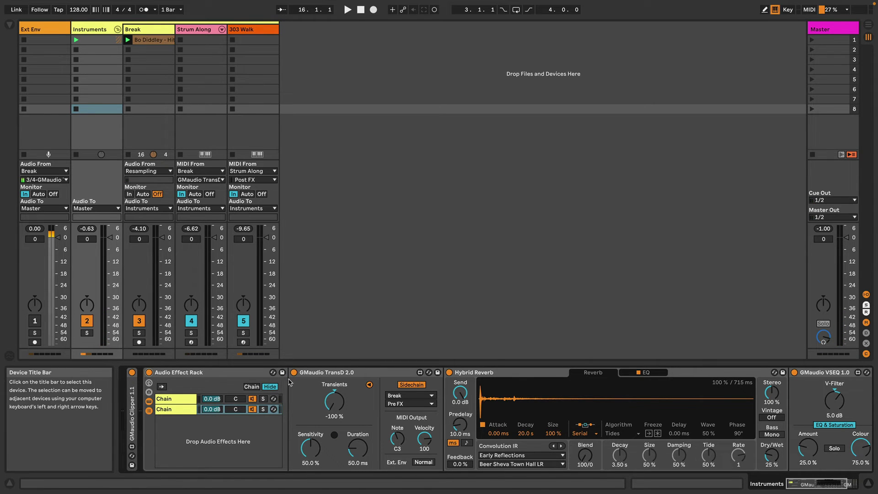
pyautogui.click(176, 398)
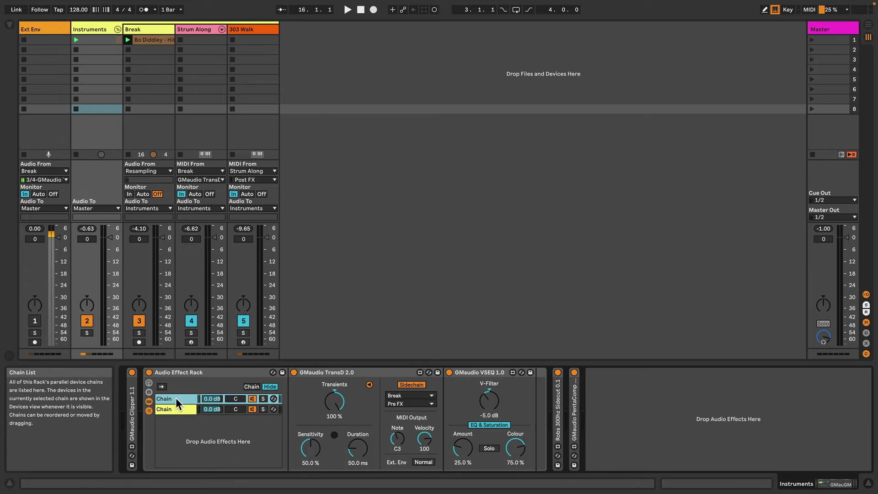
pyautogui.click(359, 372)
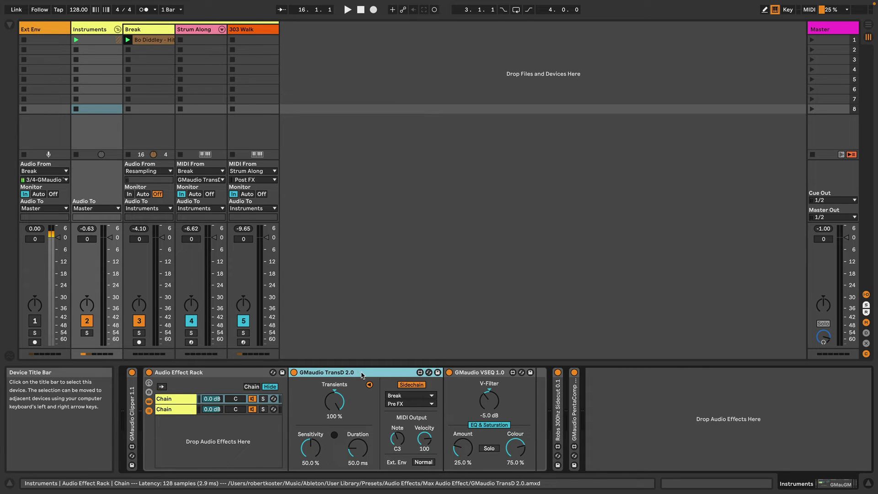
pyautogui.rightClick(361, 372)
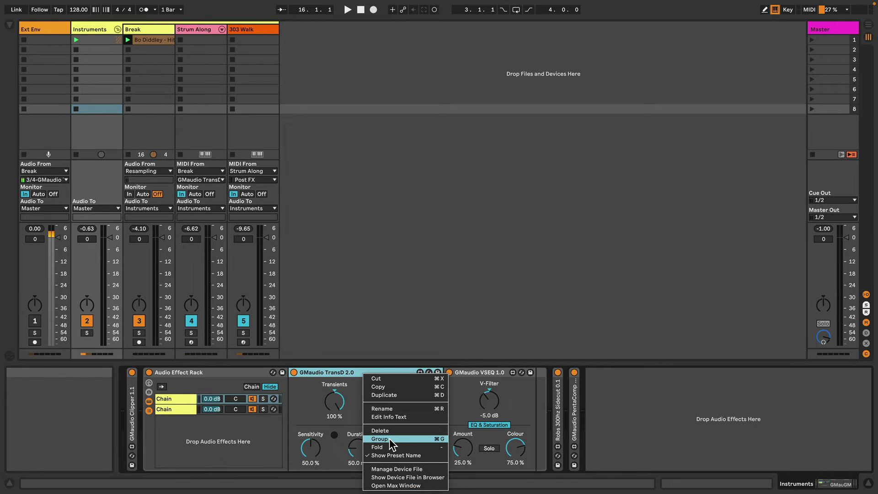
pyautogui.press('Escape')
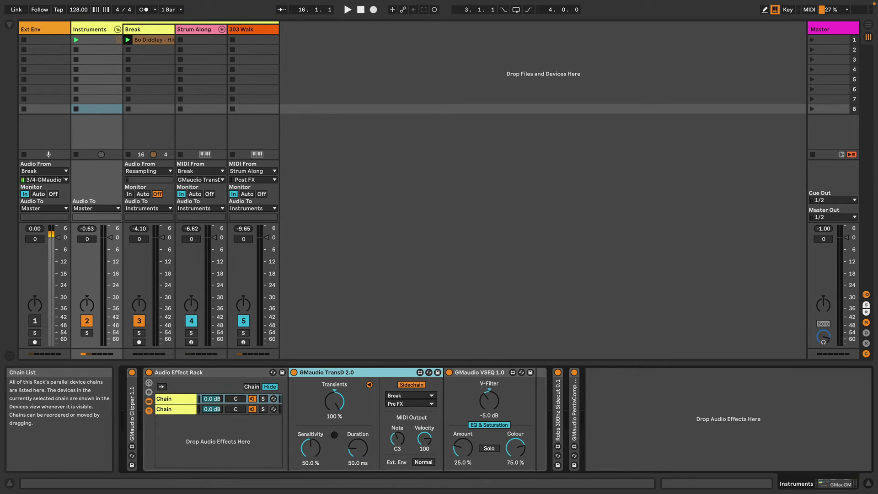
# Step: Audition the first chain soloed for transients only, then solo the second, reverb-processed sustain chain
pyautogui.click(176, 409)
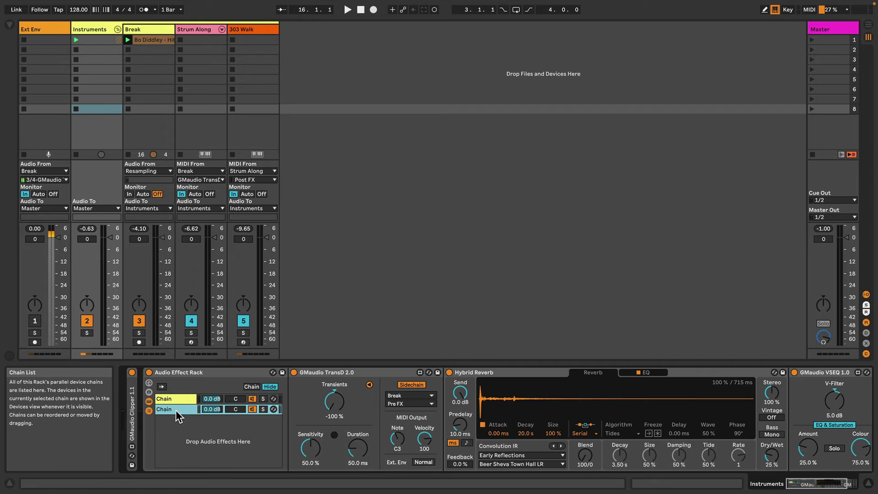
pyautogui.click(178, 399)
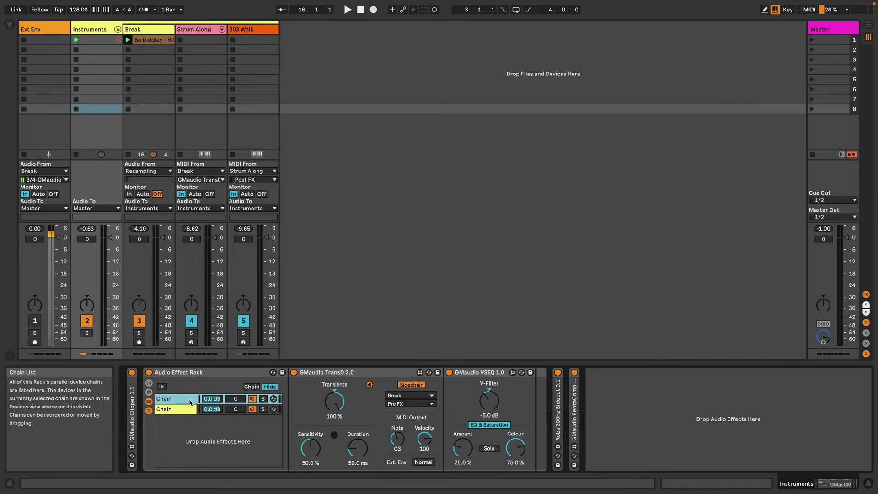
pyautogui.click(263, 398)
pyautogui.press('space')
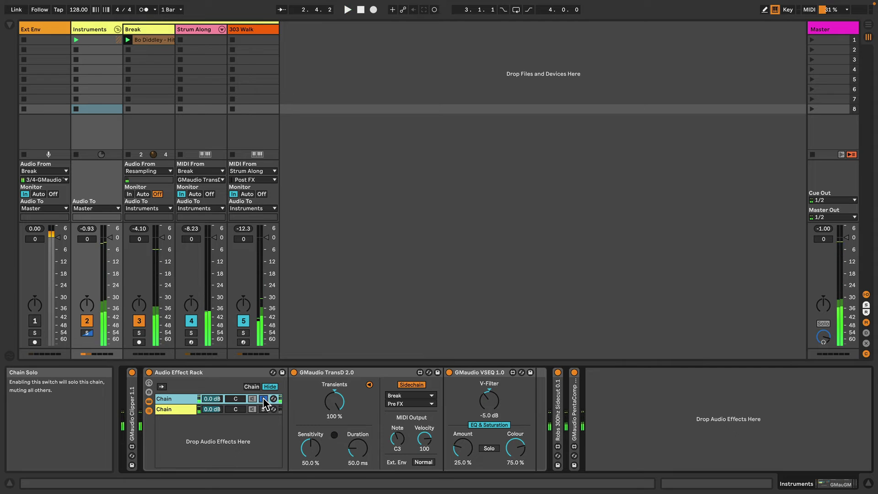
pyautogui.press('space')
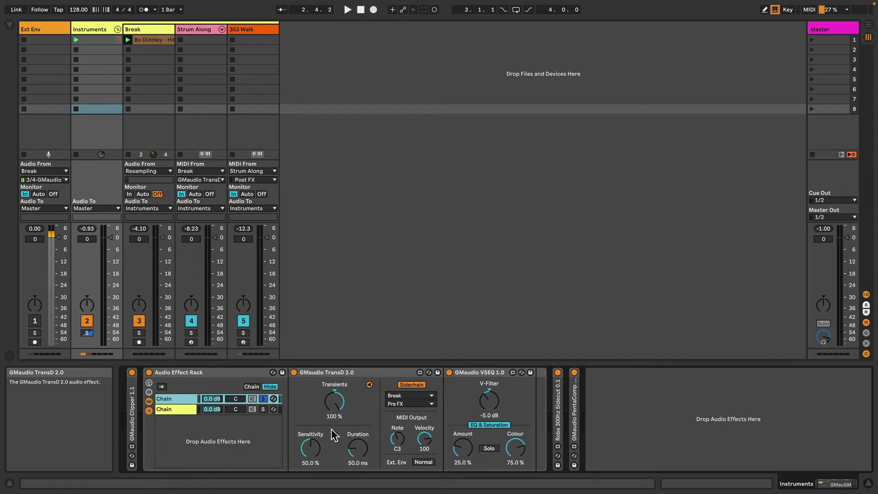
pyautogui.click(264, 409)
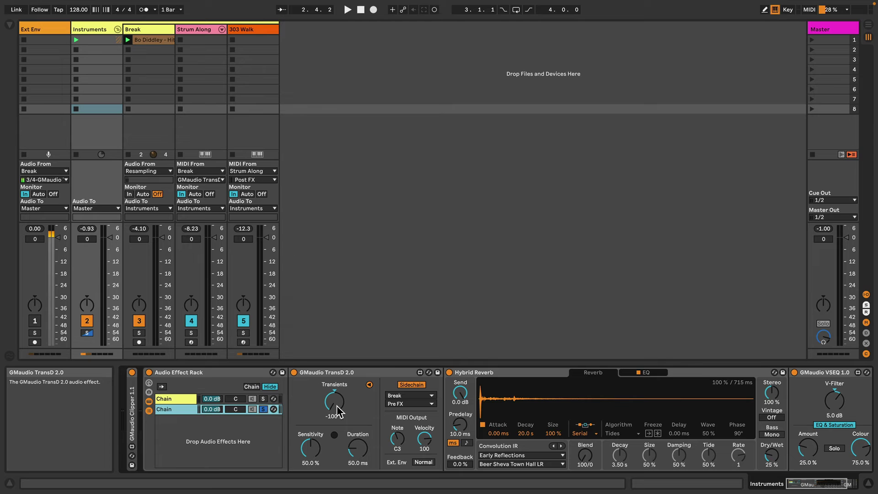
pyautogui.press('space')
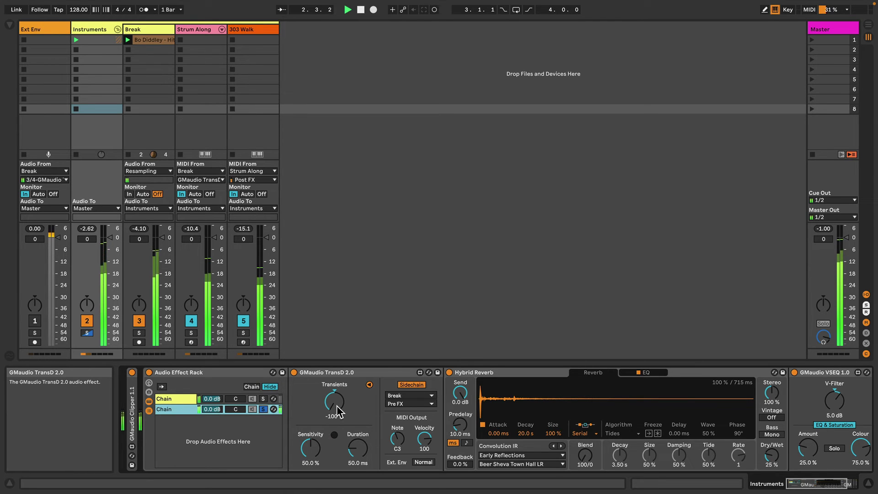
pyautogui.press('space')
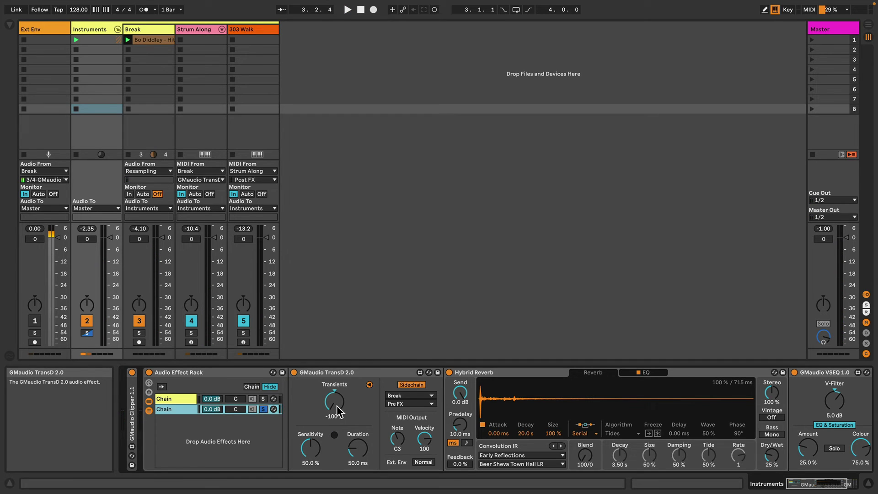
pyautogui.hscroll(5, 388, 419)
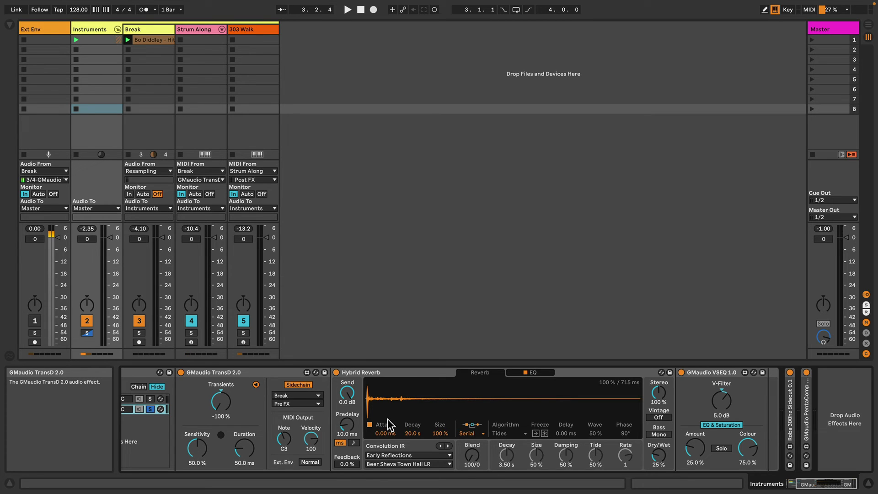
pyautogui.press('space')
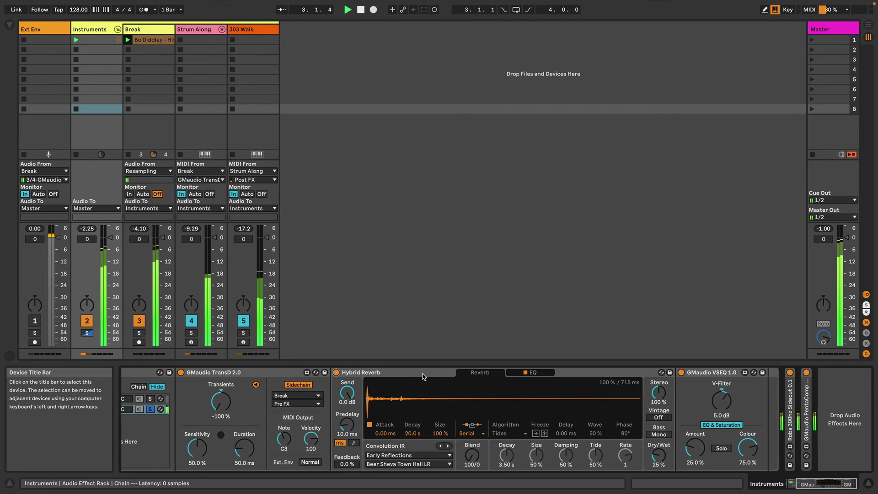
pyautogui.moveTo(361, 372); pyautogui.dragTo(781, 430)
pyautogui.click(150, 410)
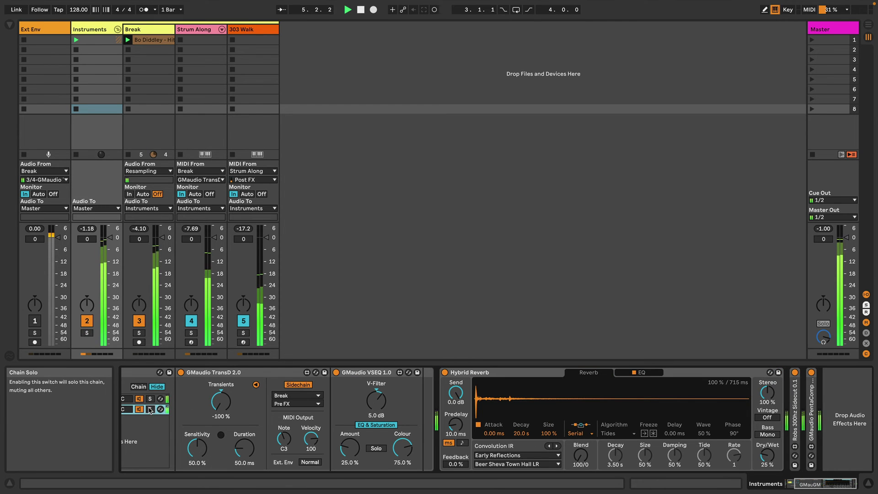
pyautogui.click(467, 375)
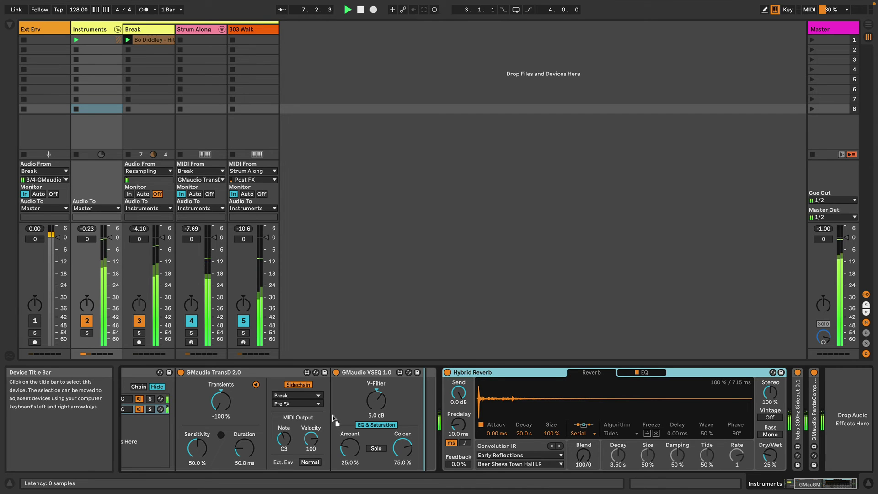
pyautogui.moveTo(332, 418); pyautogui.dragTo(331, 418)
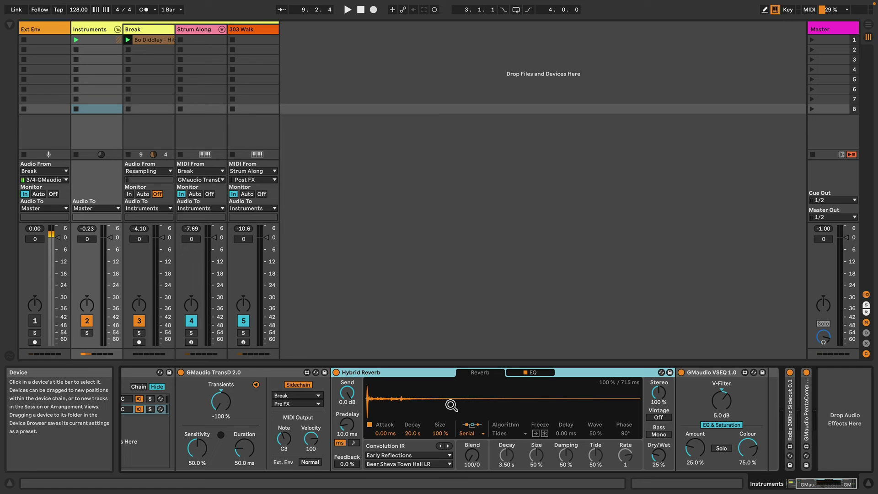
pyautogui.hscroll(-3, 452, 405)
pyautogui.hscroll(-1, 451, 405)
pyautogui.click(182, 400)
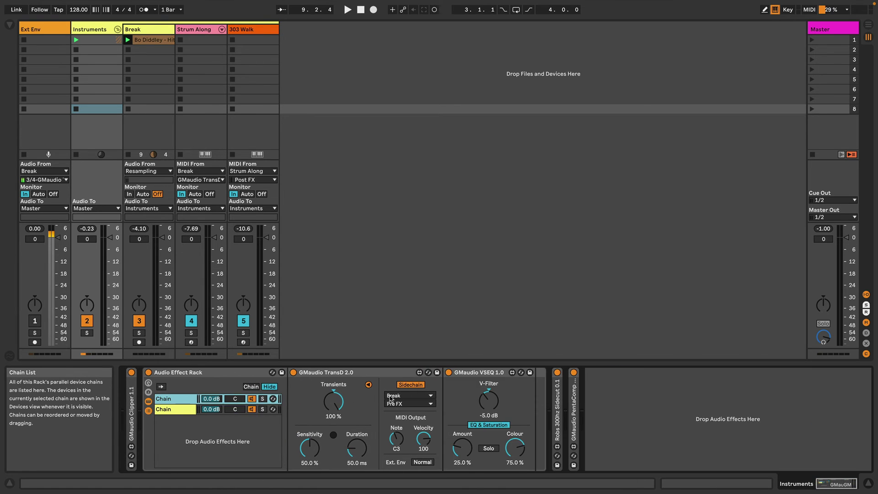
pyautogui.click(493, 402)
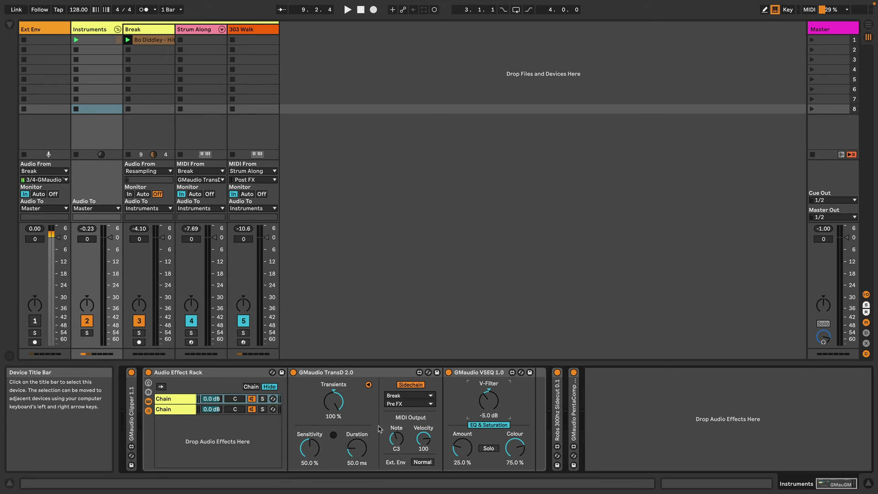
pyautogui.hotkey('ctrl', 'z')
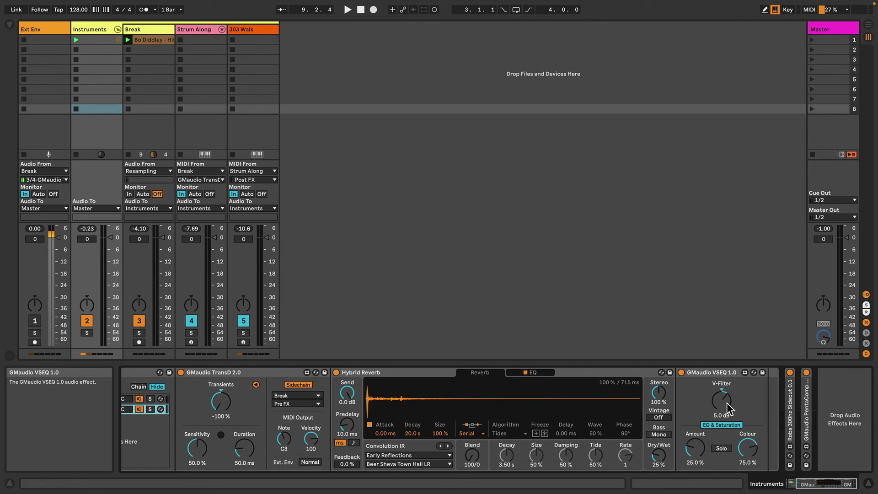
pyautogui.hscroll(-5, 729, 408)
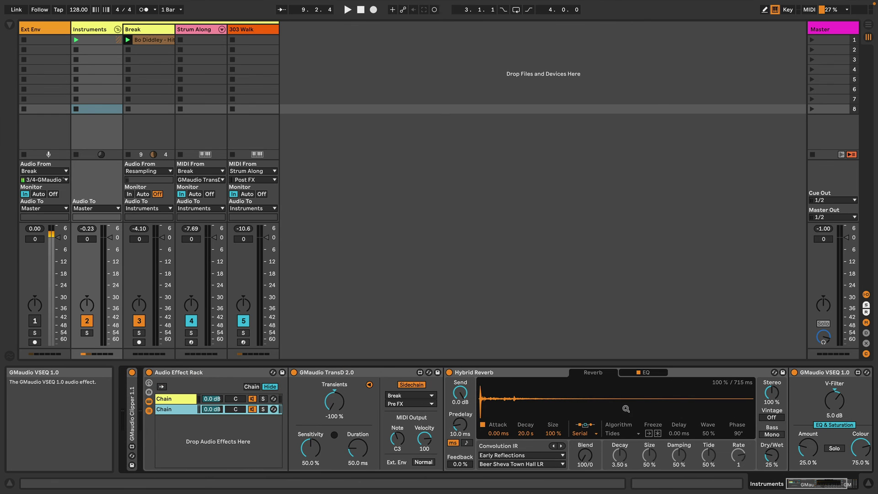
pyautogui.press('space')
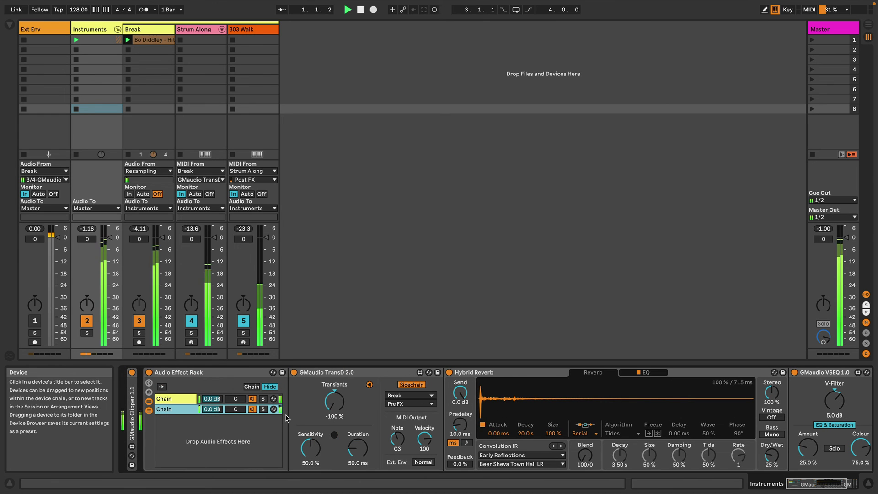
pyautogui.click(149, 372)
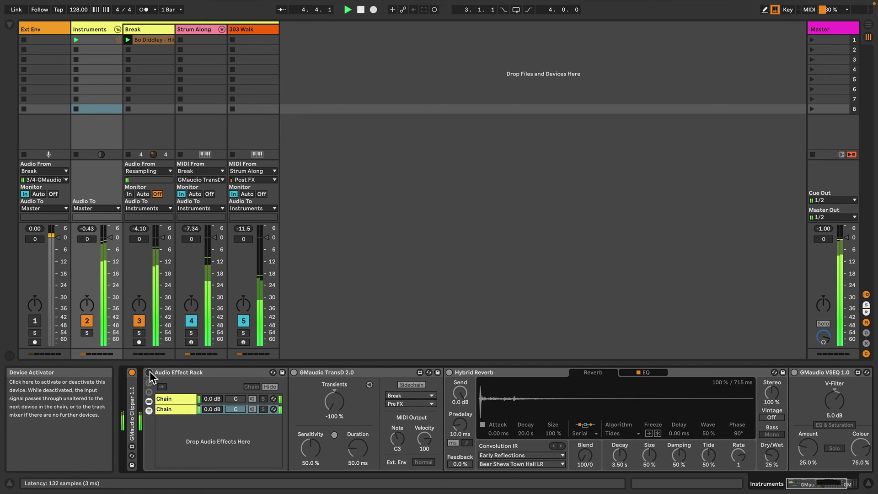
pyautogui.click(149, 372)
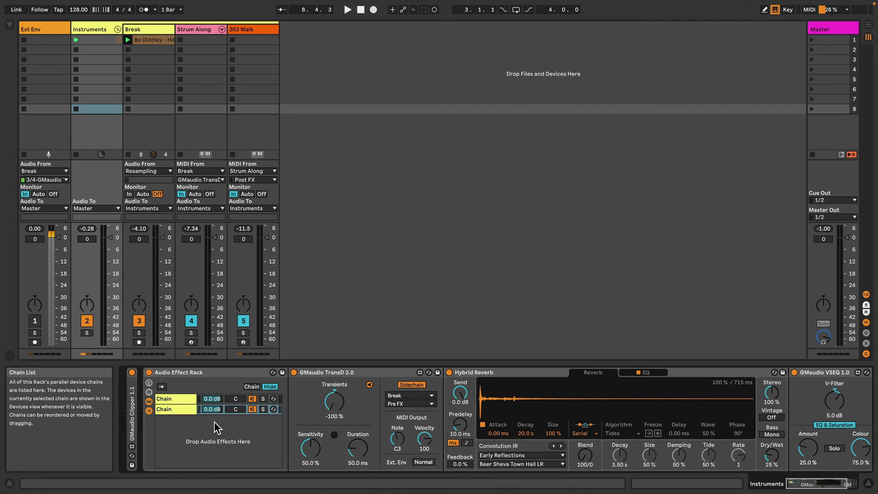
pyautogui.press('space')
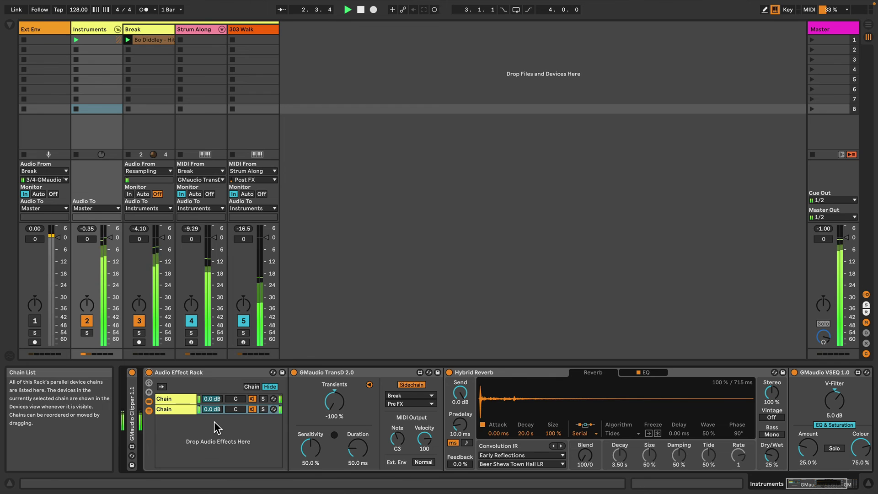
pyautogui.hscroll(1, 214, 421)
pyautogui.hscroll(6, 214, 421)
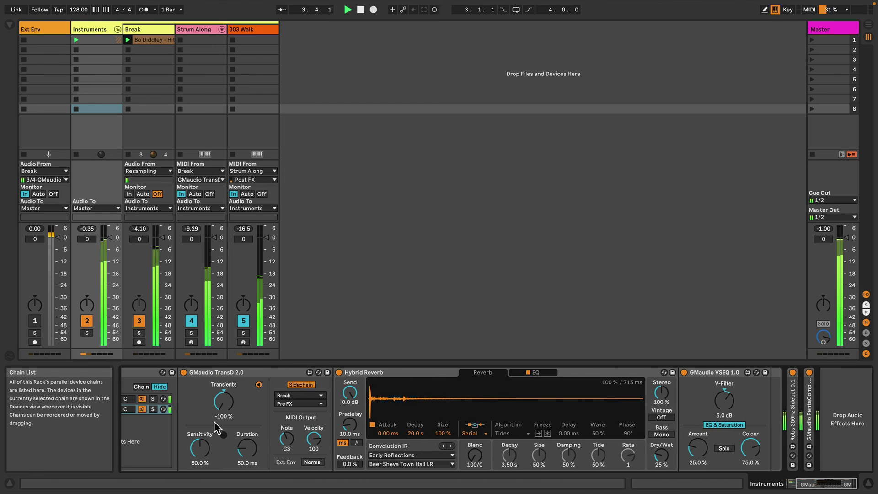
pyautogui.hscroll(-7, 214, 421)
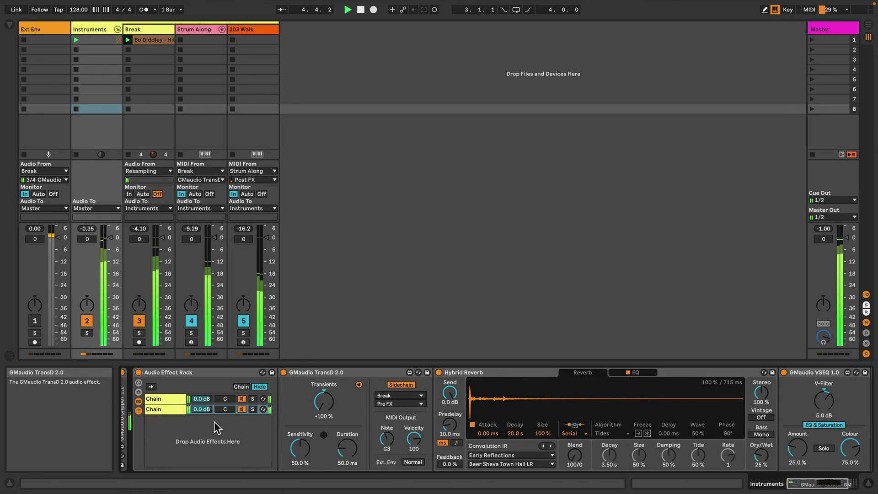